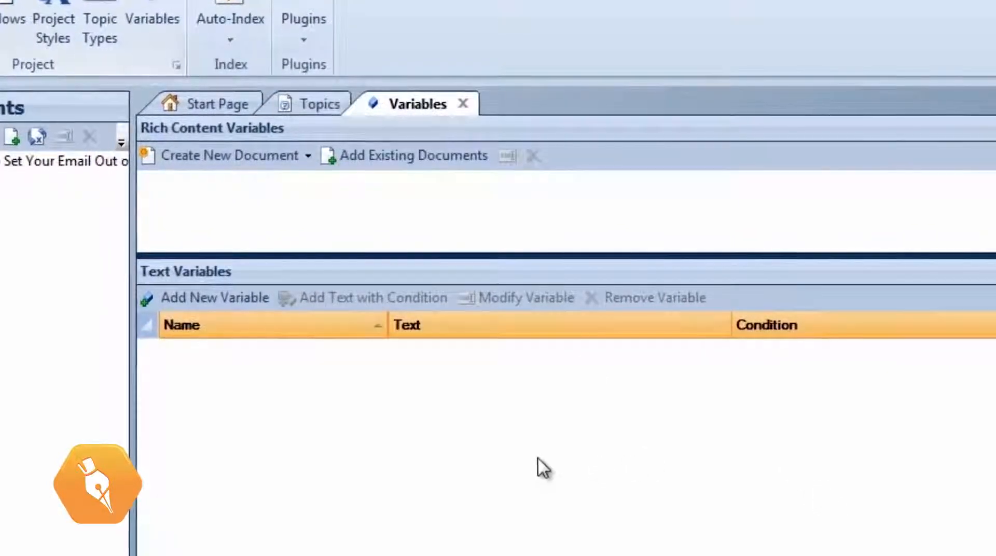
# Add a text variable named Notice with the text "Revised in April 2012".
pyautogui.click(213, 300)
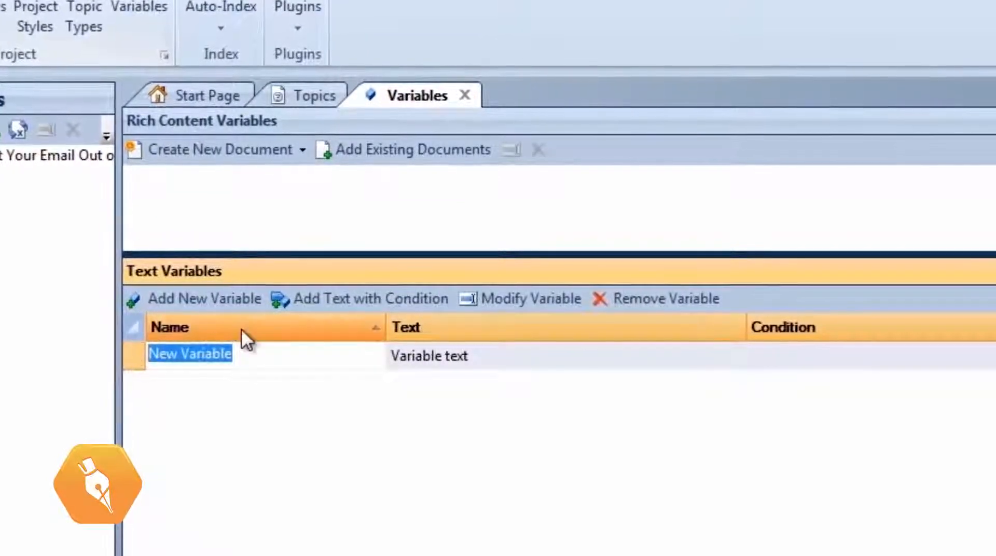
pyautogui.write('Notice')
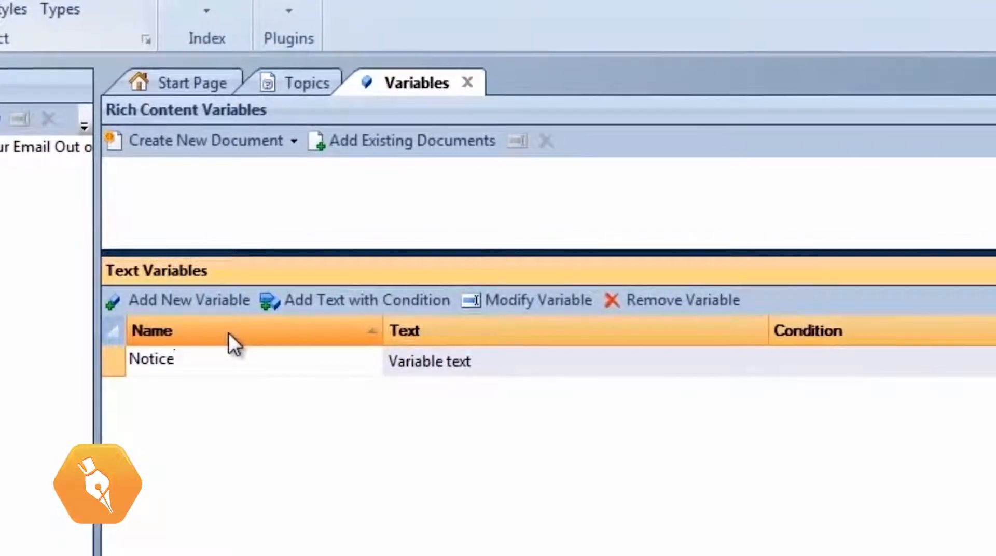
pyautogui.click(487, 362)
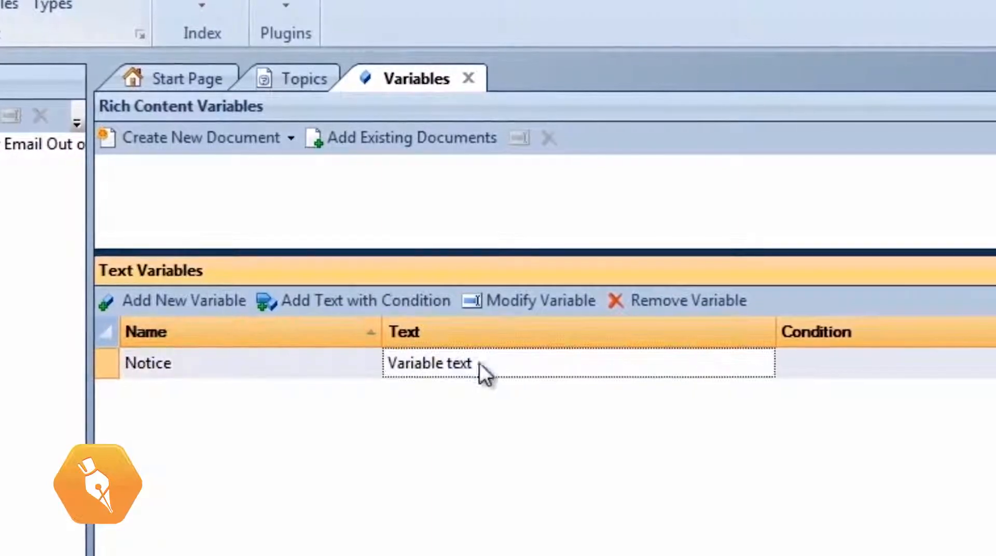
pyautogui.write('Revised in April 2012')
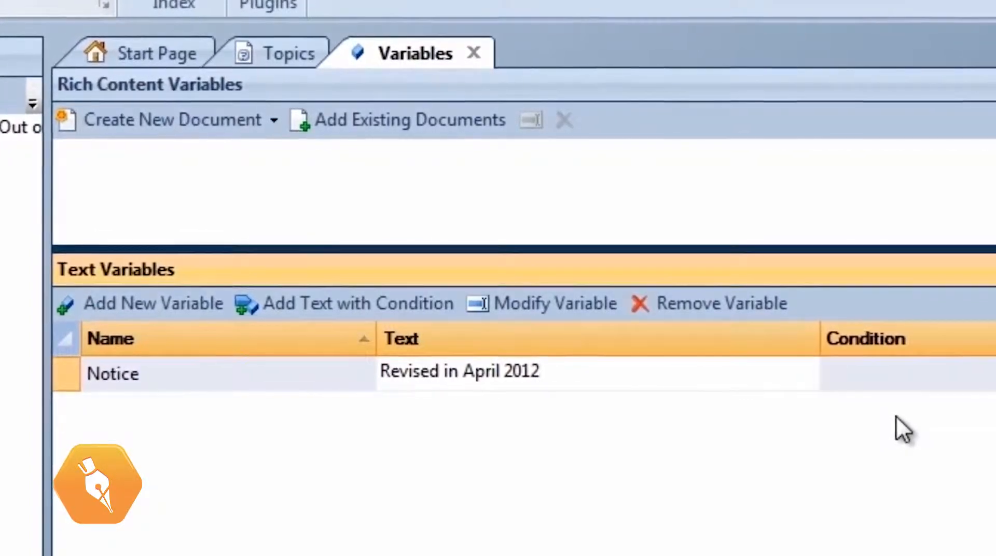
pyautogui.click(910, 381)
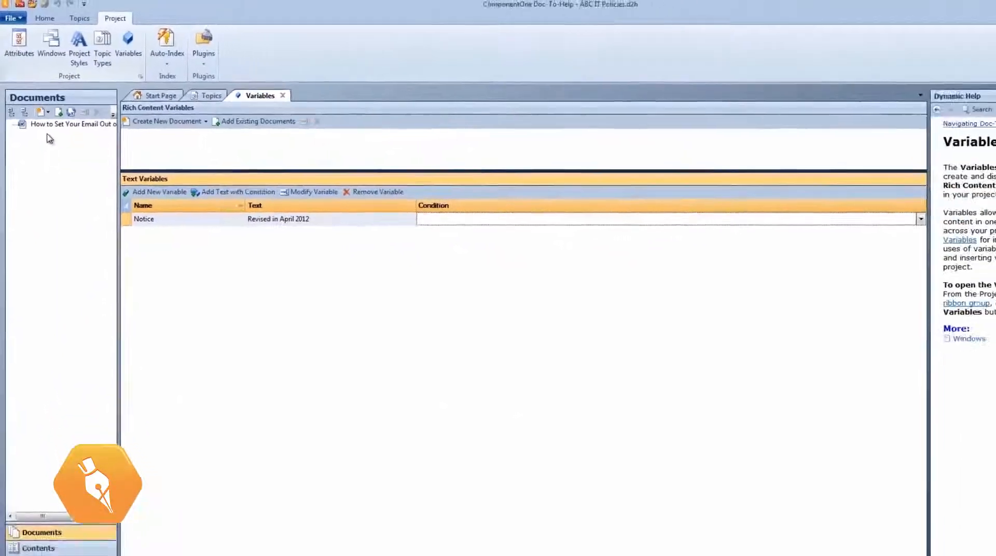
# Open the email out-of-office document in Word and assign the Notice variable to the word Notice below the introduction.
pyautogui.doubleClick(44, 116)
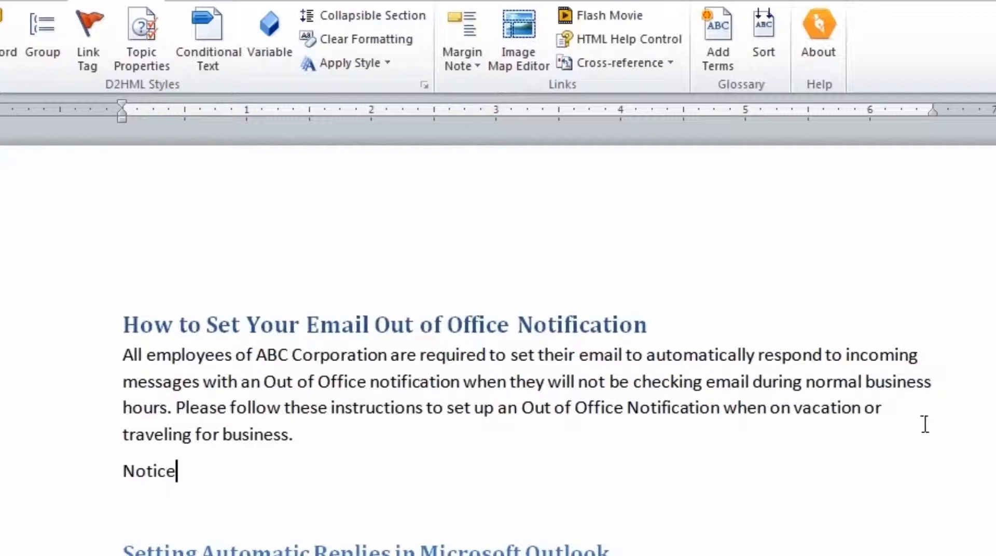
pyautogui.click(269, 28)
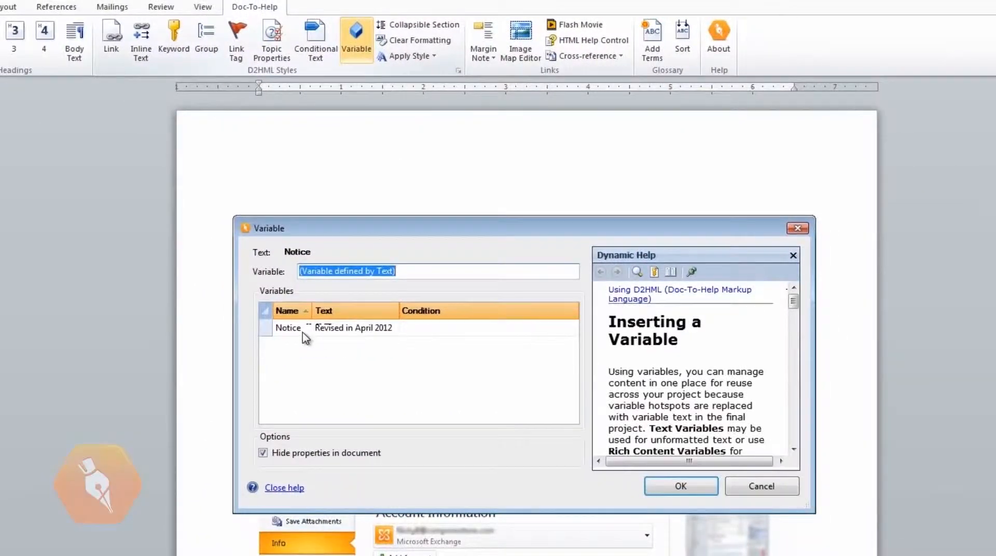
pyautogui.click(303, 332)
pyautogui.click(652, 488)
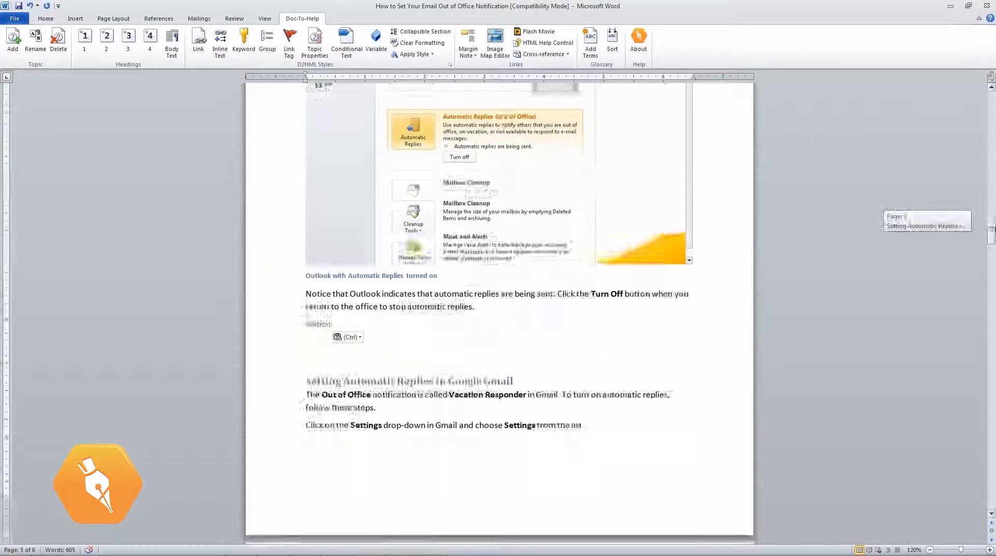
# Insert the Notice variable at the end of the document's remaining sections, finishing below the contact list, and save and close the document.
pyautogui.moveTo(991, 228); pyautogui.dragTo(991, 476)
pyautogui.click(402, 306)
pyautogui.write('Notice')
pyautogui.click(522, 329)
pyautogui.write('Notice')
pyautogui.click(466, 356)
pyautogui.write('Notice')
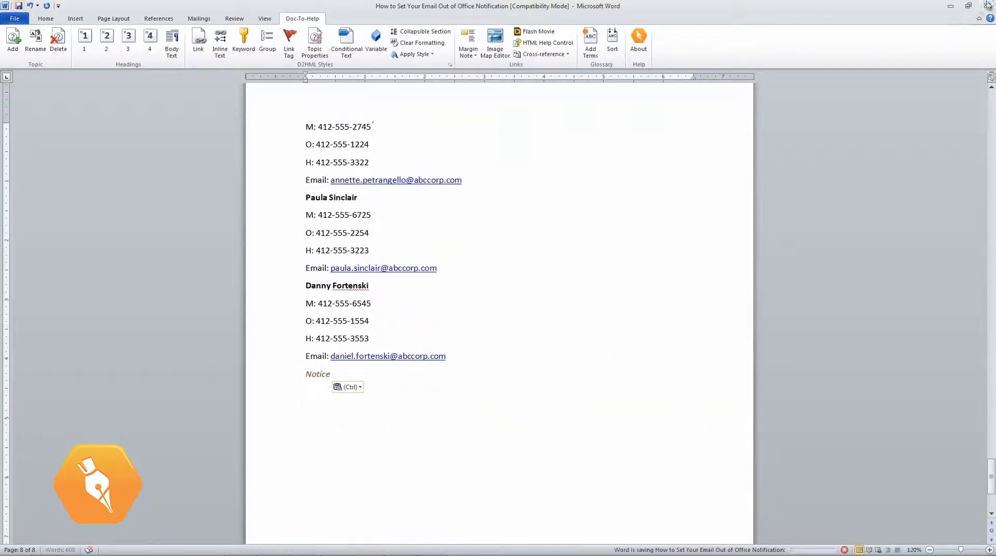
pyautogui.click(987, 5)
# Build the project in Doc-To-Help with the NetHelp target and review the revision notice in the resulting help.
pyautogui.click(40, 18)
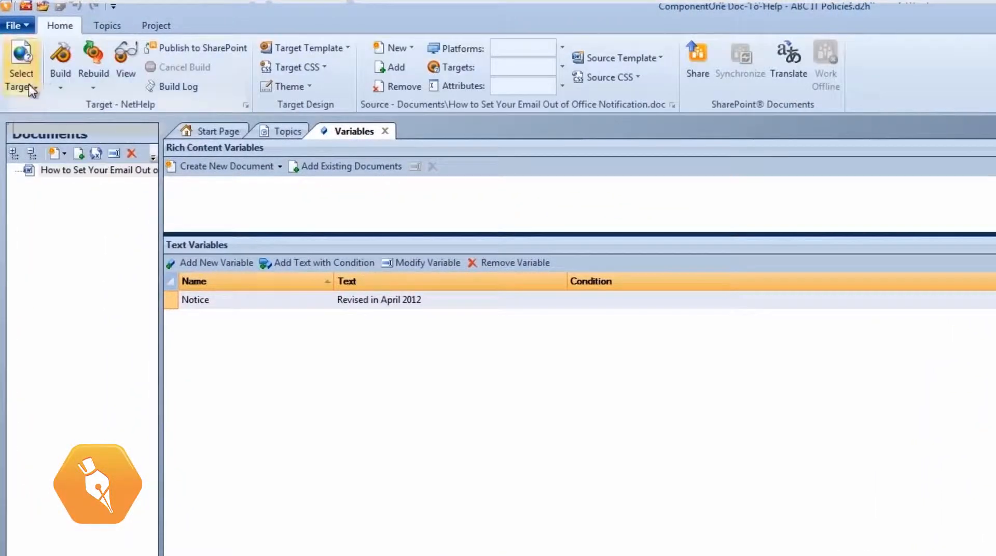
pyautogui.click(30, 84)
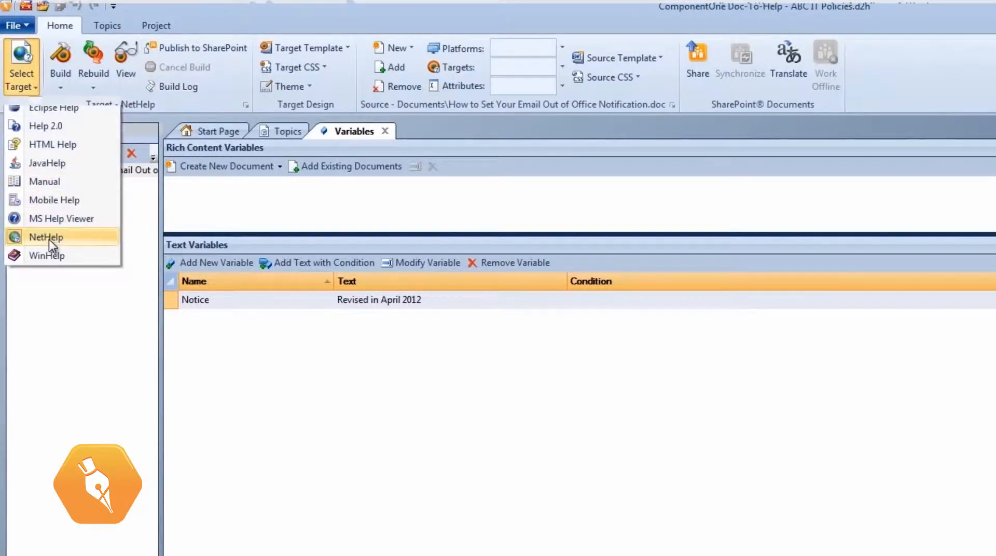
pyautogui.click(61, 58)
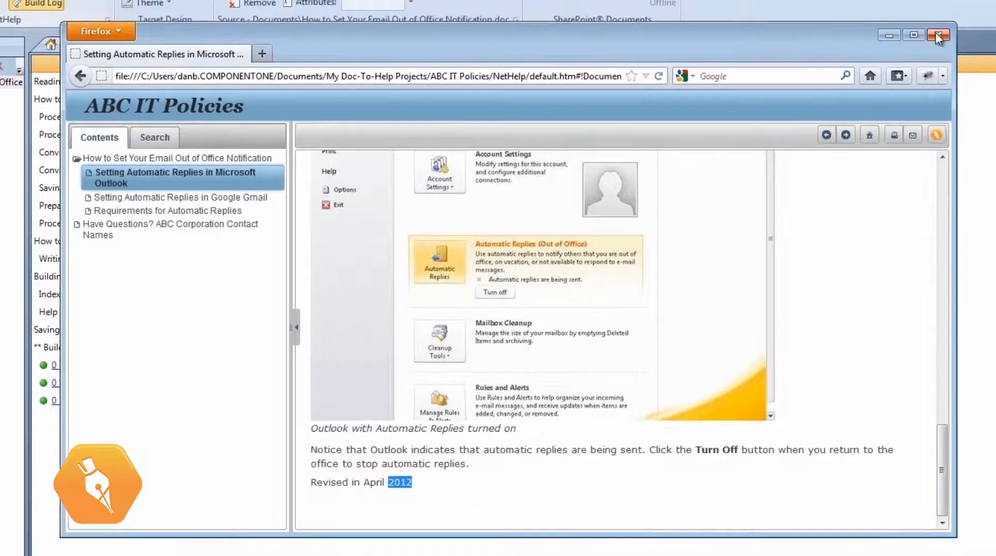
pyautogui.click(929, 31)
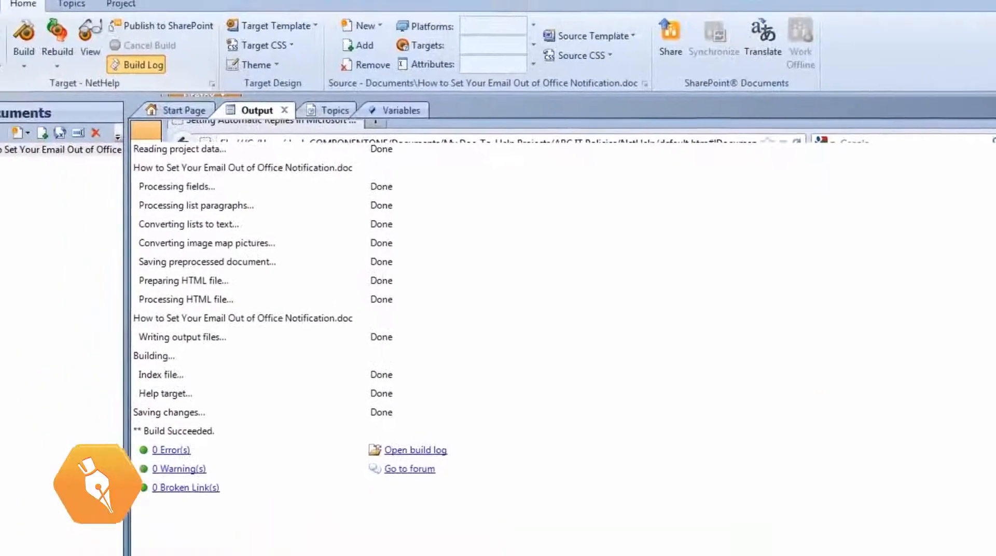
# Change the Notice variable's text to "Revised in June 2012", rebuild the help and check the Outlook topic.
pyautogui.click(434, 138)
pyautogui.click(406, 314)
pyautogui.write('June 2012')
pyautogui.press('Return')
pyautogui.press('F5')
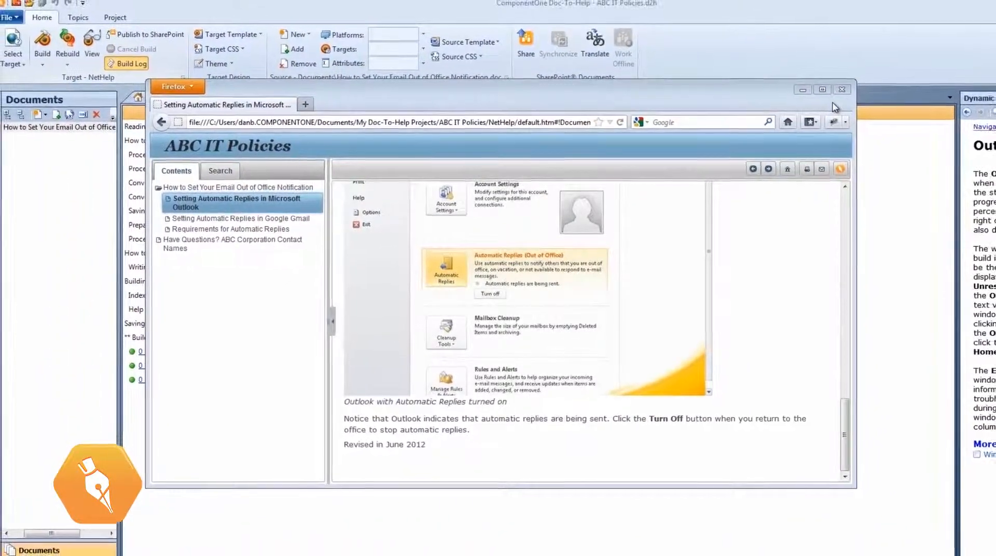
pyautogui.click(837, 92)
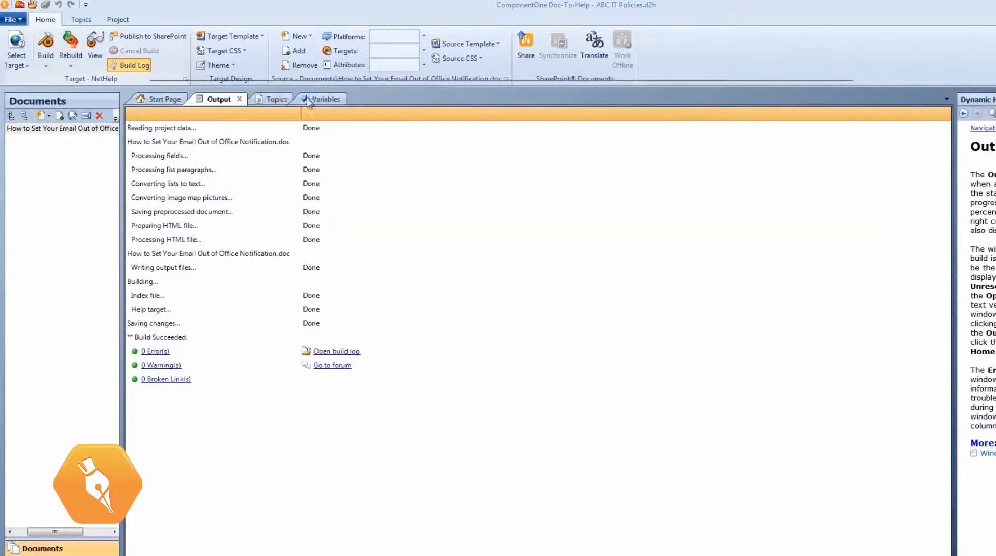
# Create a rich content variables document in Word 2007 format named boilerplate.
pyautogui.click(307, 99)
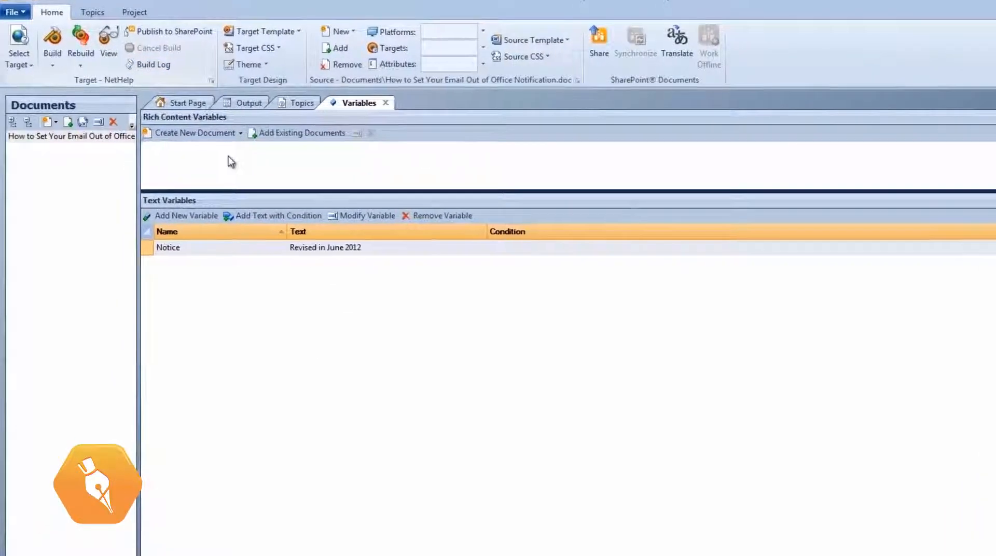
pyautogui.click(193, 141)
pyautogui.click(179, 181)
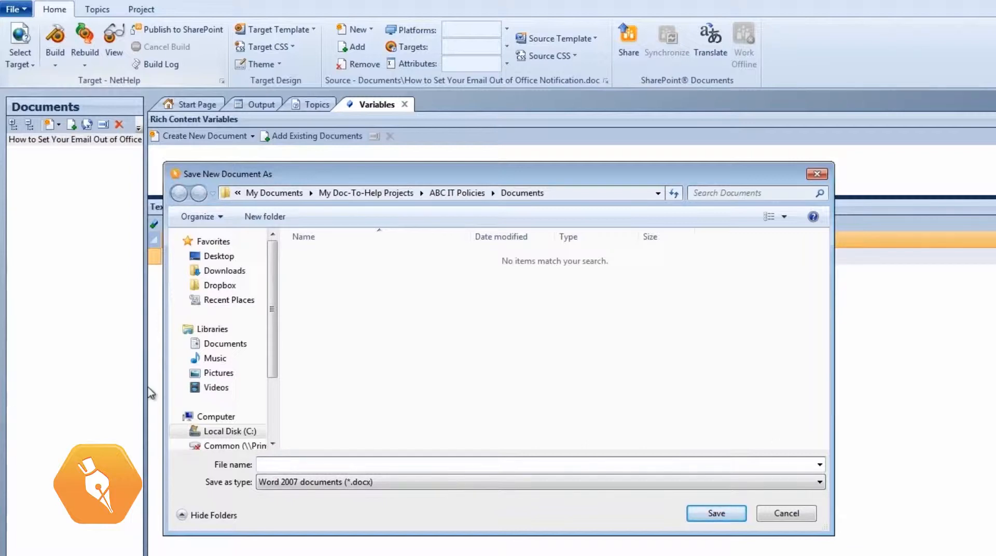
pyautogui.write('Boilerplate')
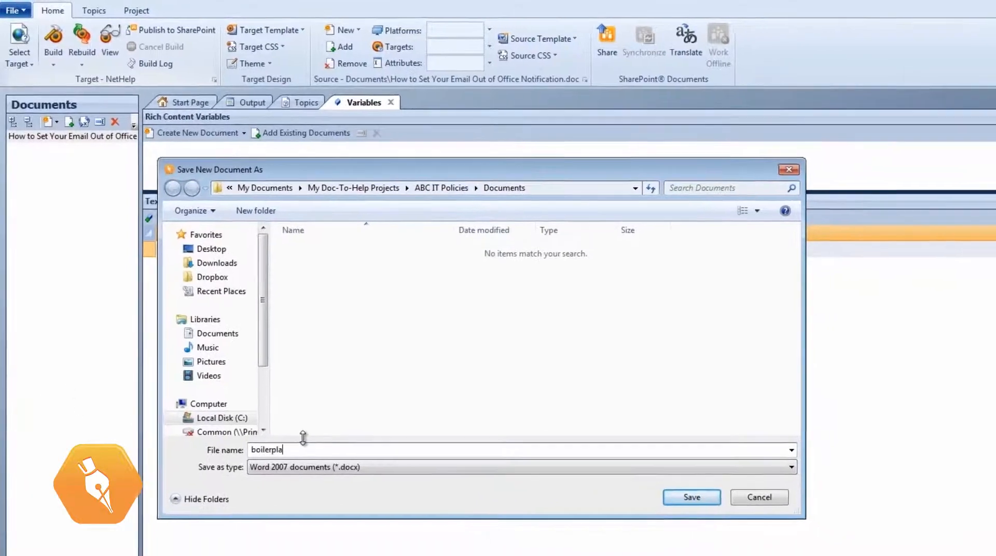
pyautogui.press('Return')
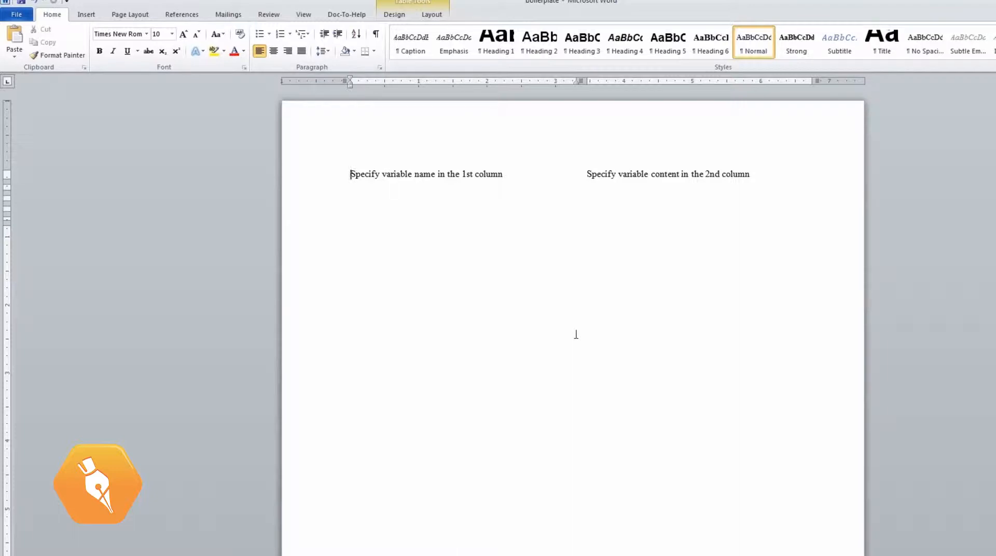
# Name the rich content variable RichBoilerPlate and set its content to "Revised April 2012 by ABC Corporation IT Department. Confidential.".
pyautogui.moveTo(494, 179); pyautogui.dragTo(351, 181)
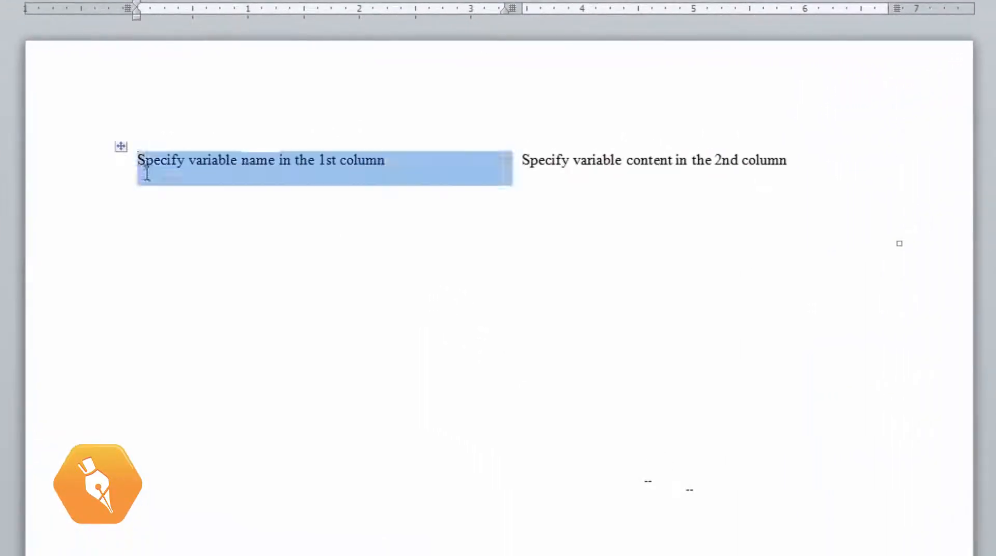
pyautogui.write('RichBoilerPlate')
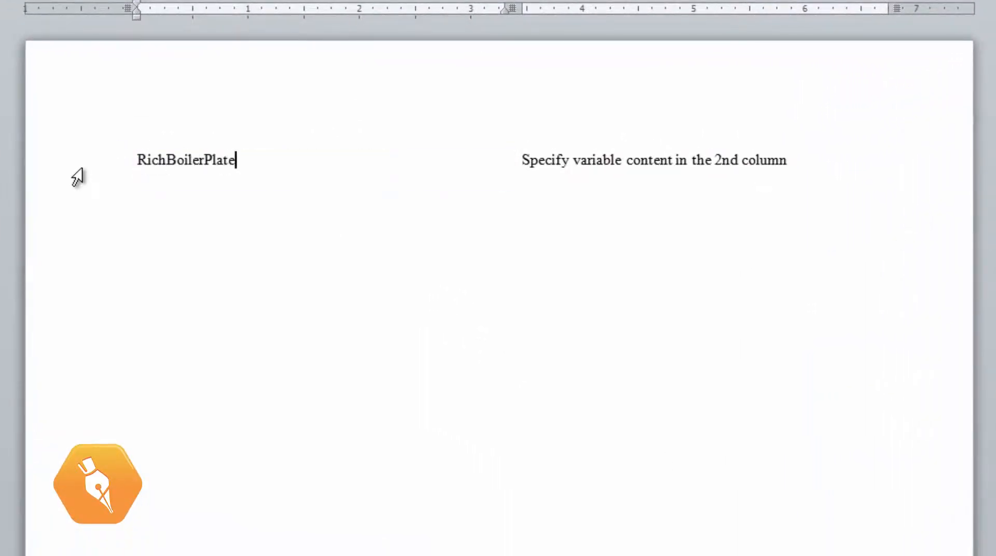
pyautogui.tripleClick(523, 159)
pyautogui.write('Revised April 2012')
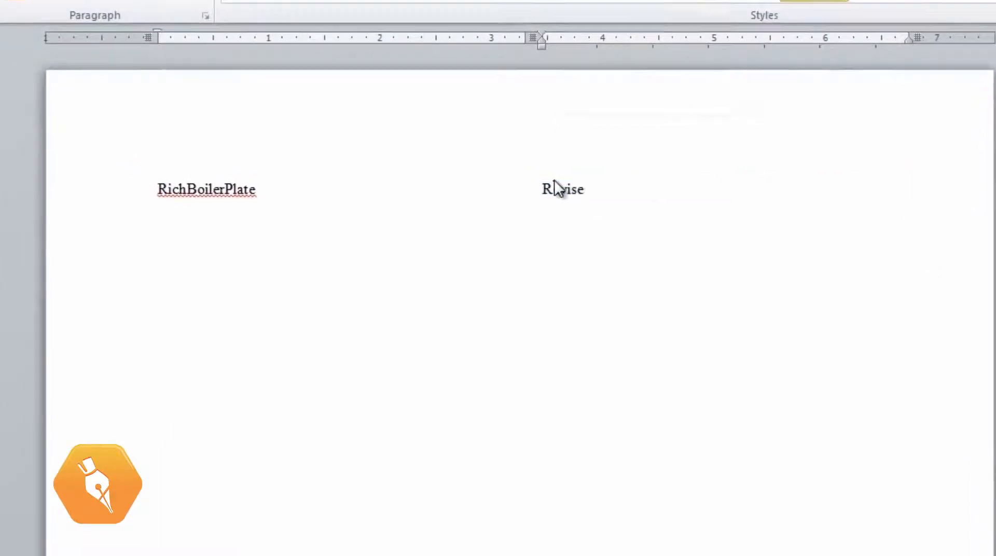
pyautogui.write(' by ABC Corporation IT Departme')
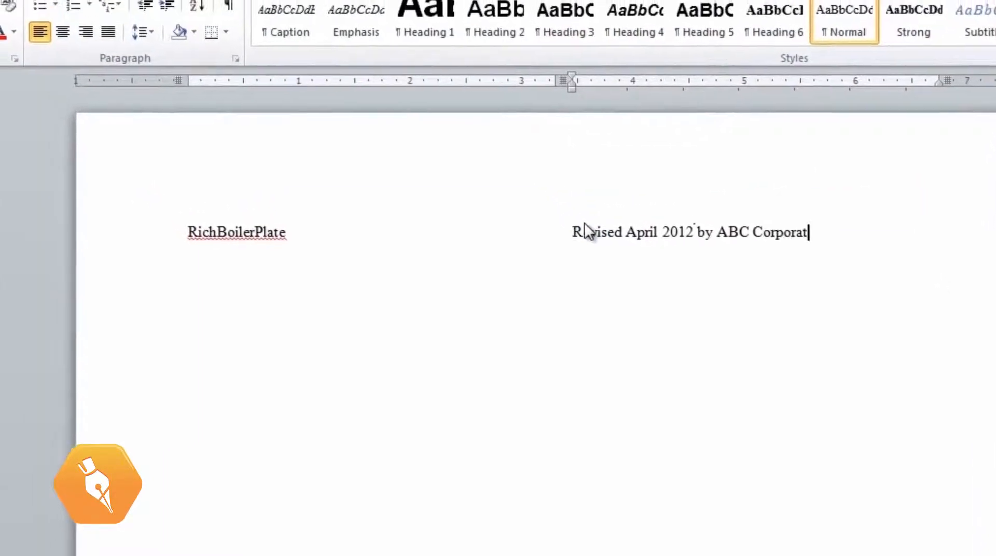
pyautogui.write('nt. Confidential.')
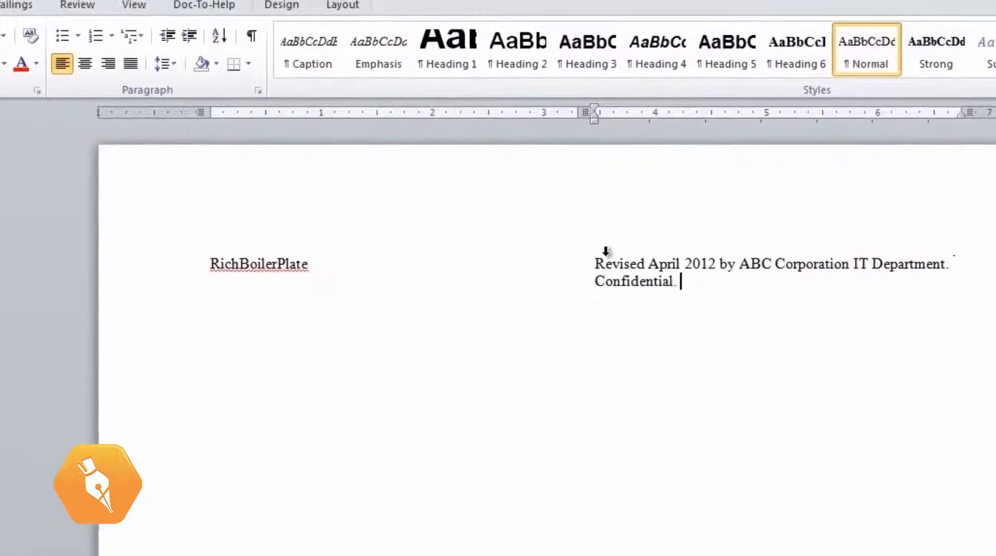
# Format the RichBoilerPlate content in italics with a light red theme font color.
pyautogui.tripleClick(687, 288)
pyautogui.click(40, 68)
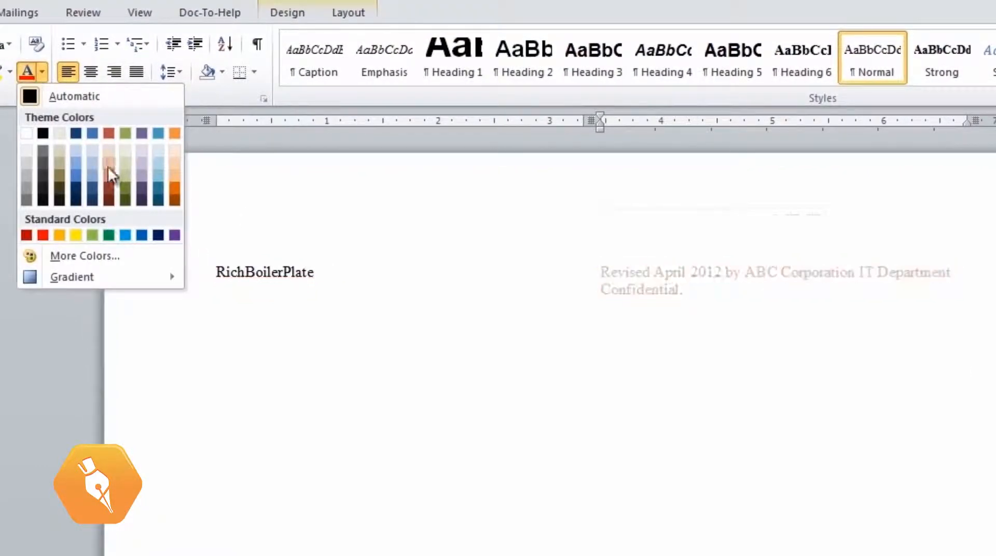
pyautogui.click(110, 184)
pyautogui.click(103, 53)
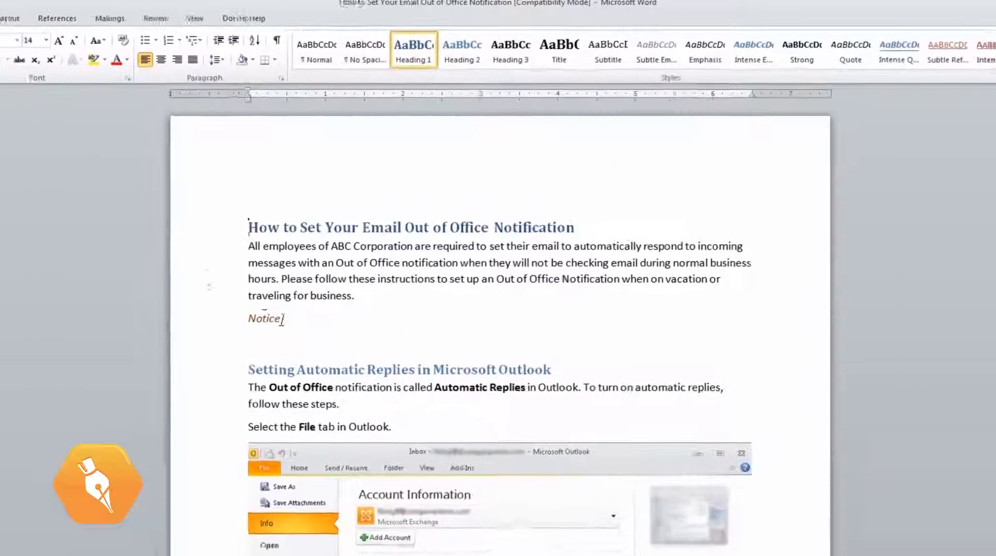
# Assign the RichBoilerPlate variable to the Notice text below the introduction and review the end of the Outlook topic in the built help.
pyautogui.click(207, 18)
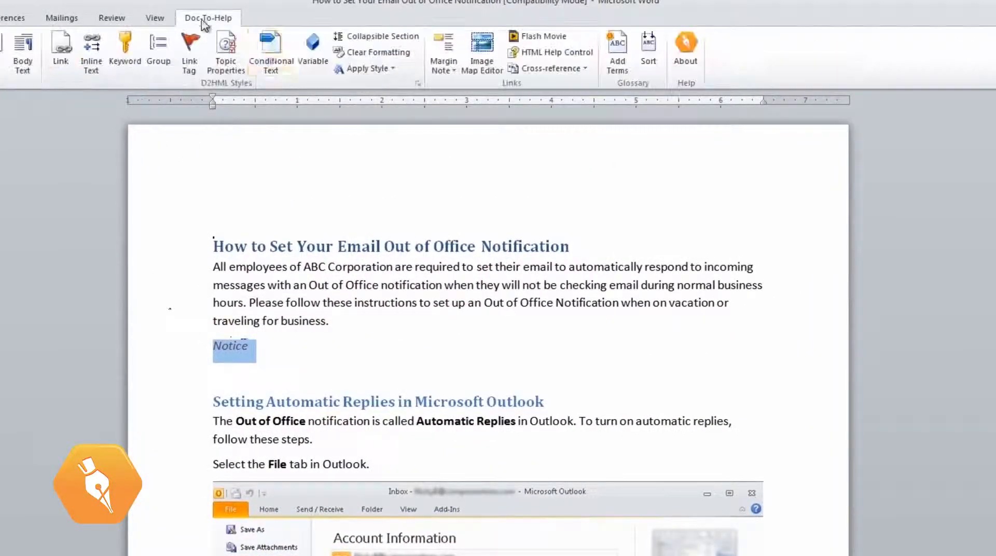
pyautogui.click(314, 73)
pyautogui.click(259, 365)
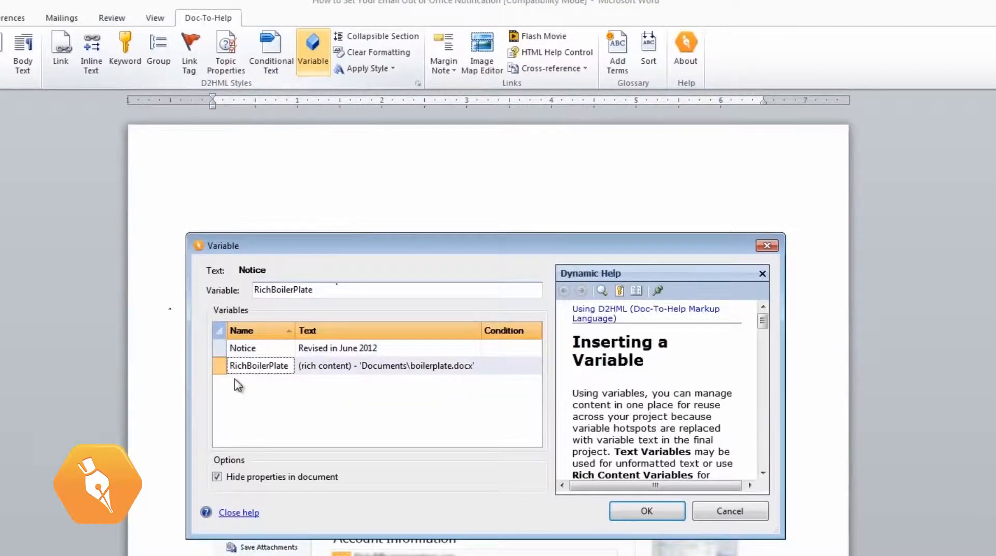
pyautogui.click(646, 513)
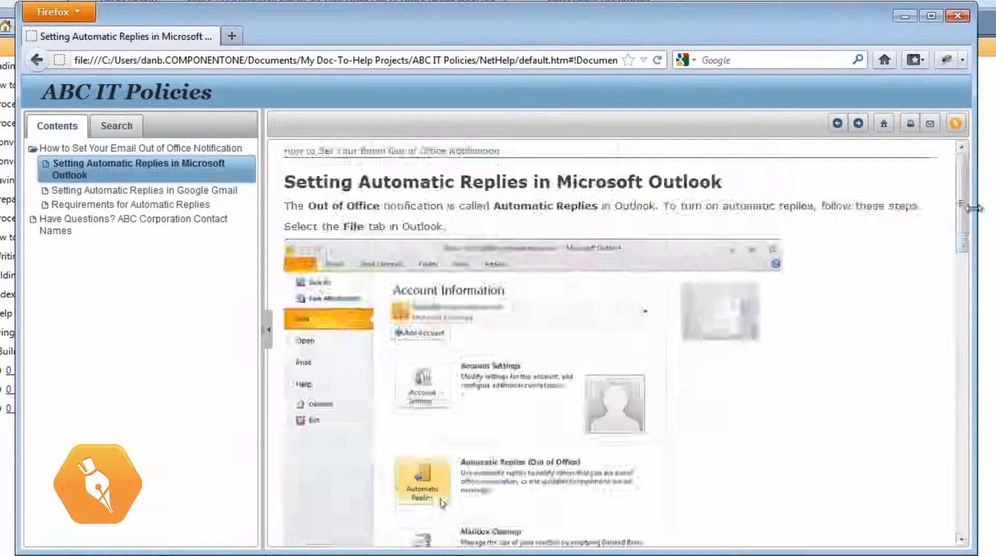
pyautogui.moveTo(961, 208); pyautogui.dragTo(960, 490)
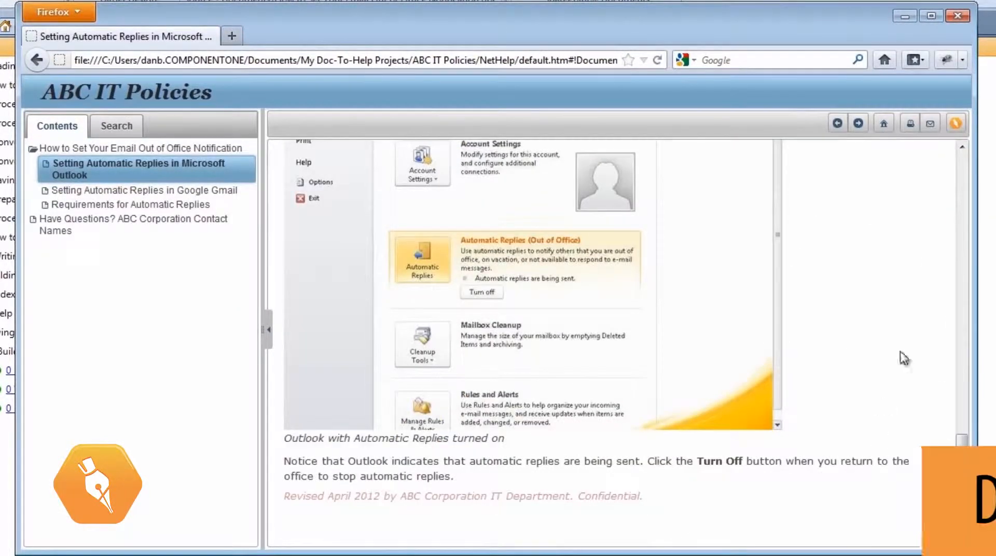